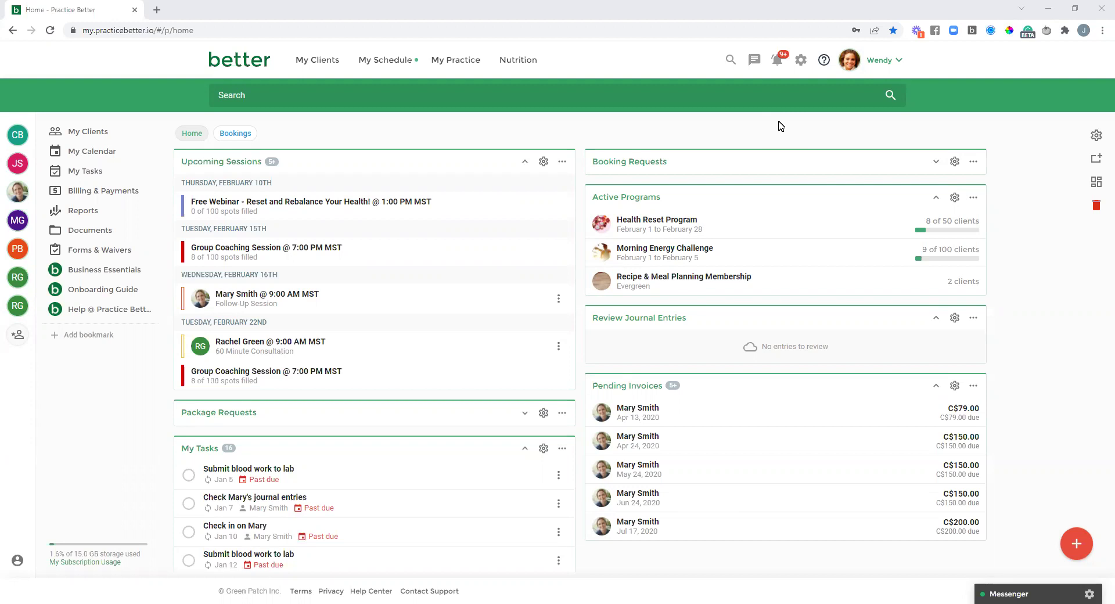
Open the Free Gut Health Assessment form from My Practice > Forms & Waivers for editing.
{"action": "left_click", "coordinate": [461, 64]}
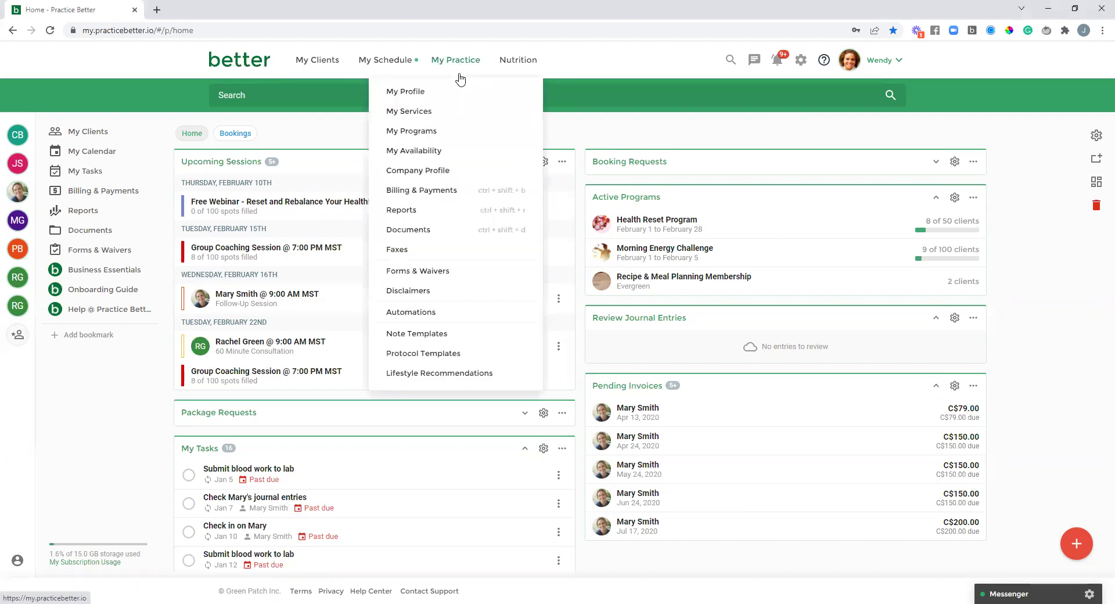
{"action": "left_click", "coordinate": [440, 276]}
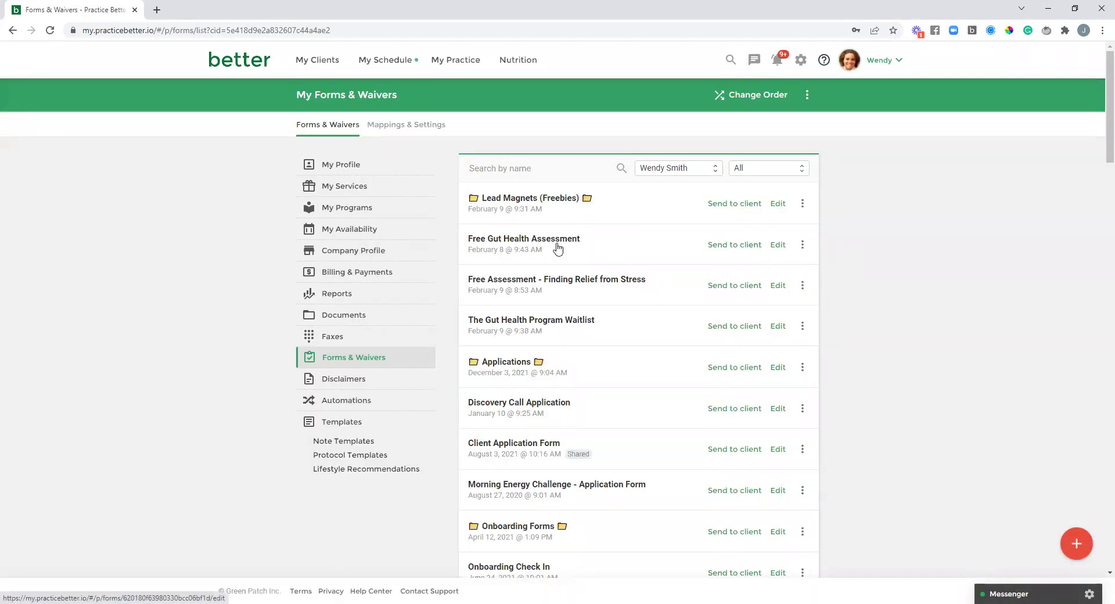
{"action": "left_click", "coordinate": [777, 245]}
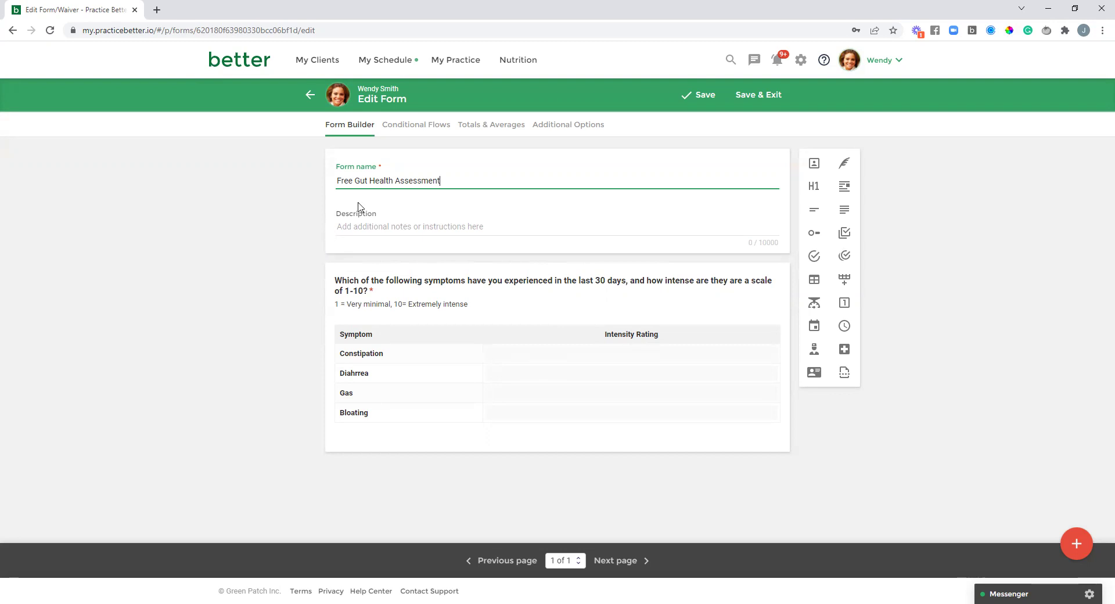
Check the form's Additional Options, where the redirect URL points to a Google Docs document.
{"action": "left_click", "coordinate": [567, 131]}
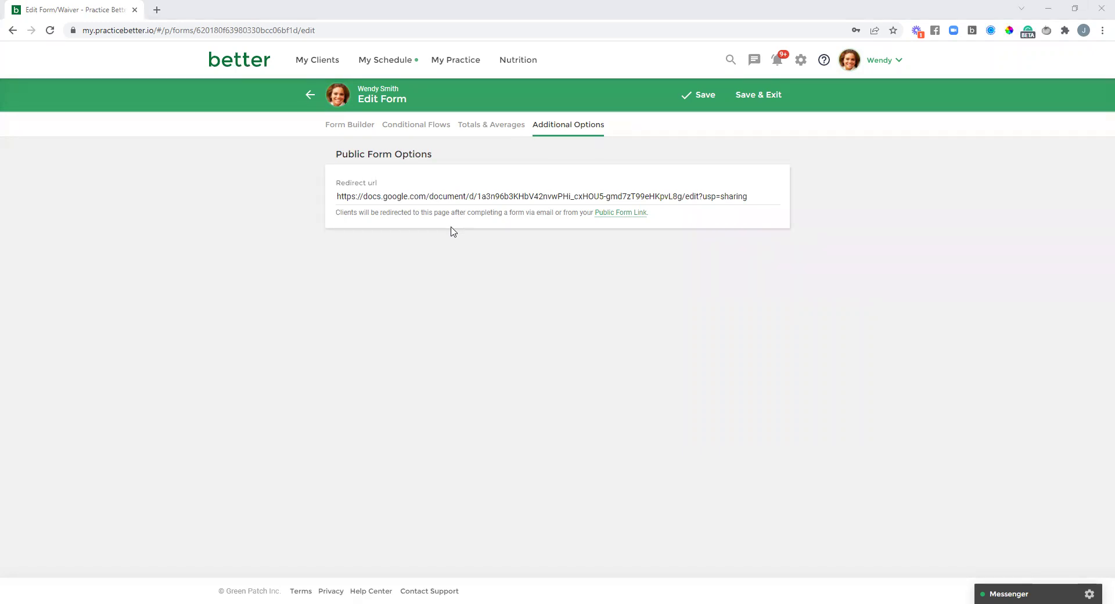
{"action": "left_click", "coordinate": [467, 64]}
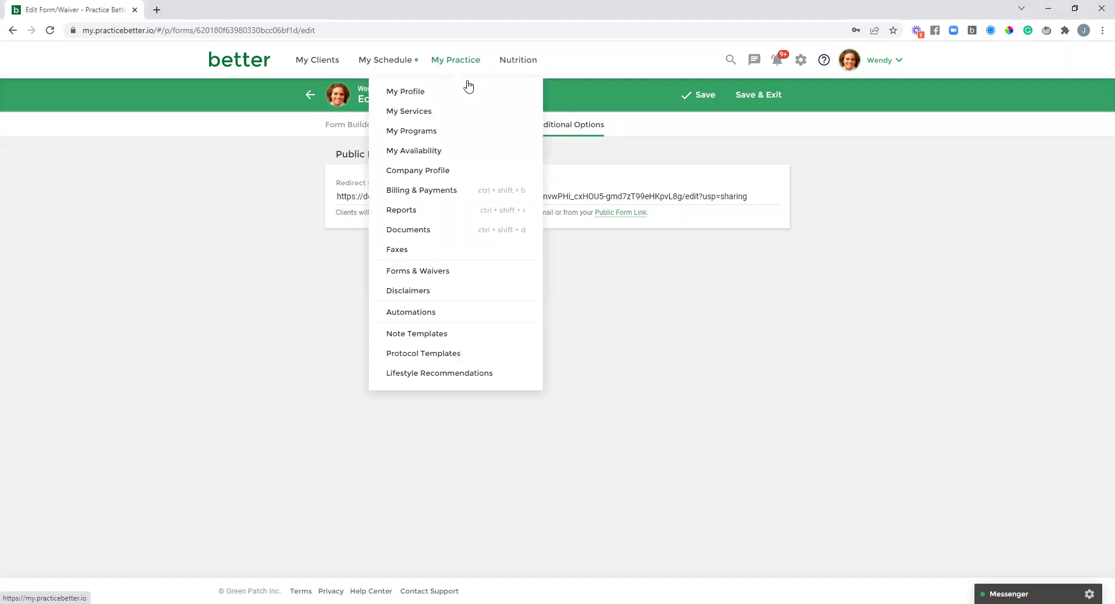
Go to My Programs and scroll down to the evergreen Free Gut Health Assessment program.
{"action": "left_click", "coordinate": [454, 138]}
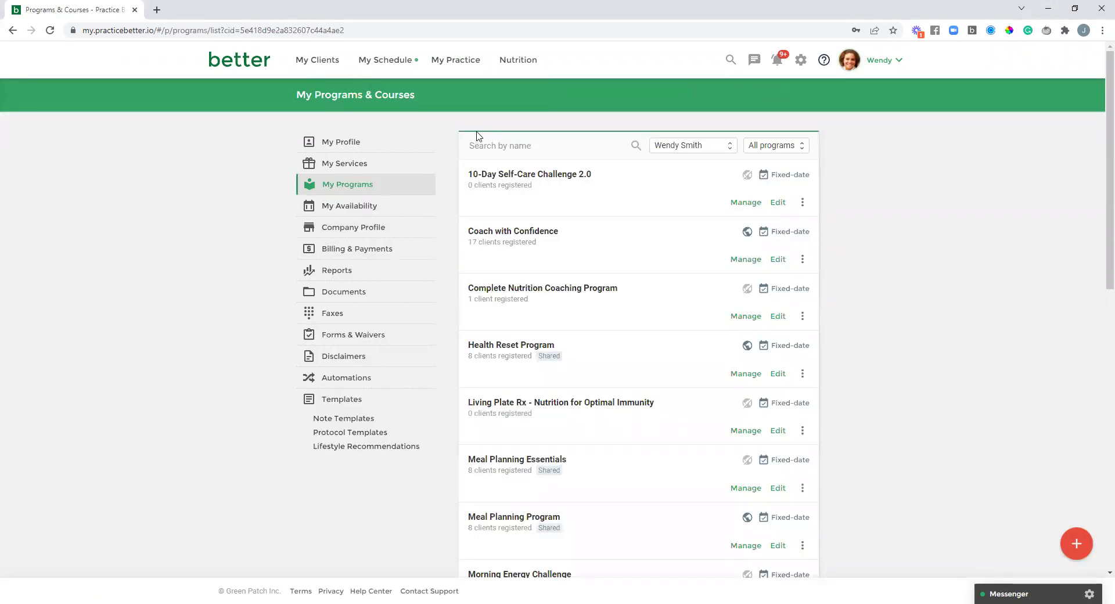
{"action": "scroll", "coordinate": [808, 302], "scroll_direction": "down", "scroll_amount": 8}
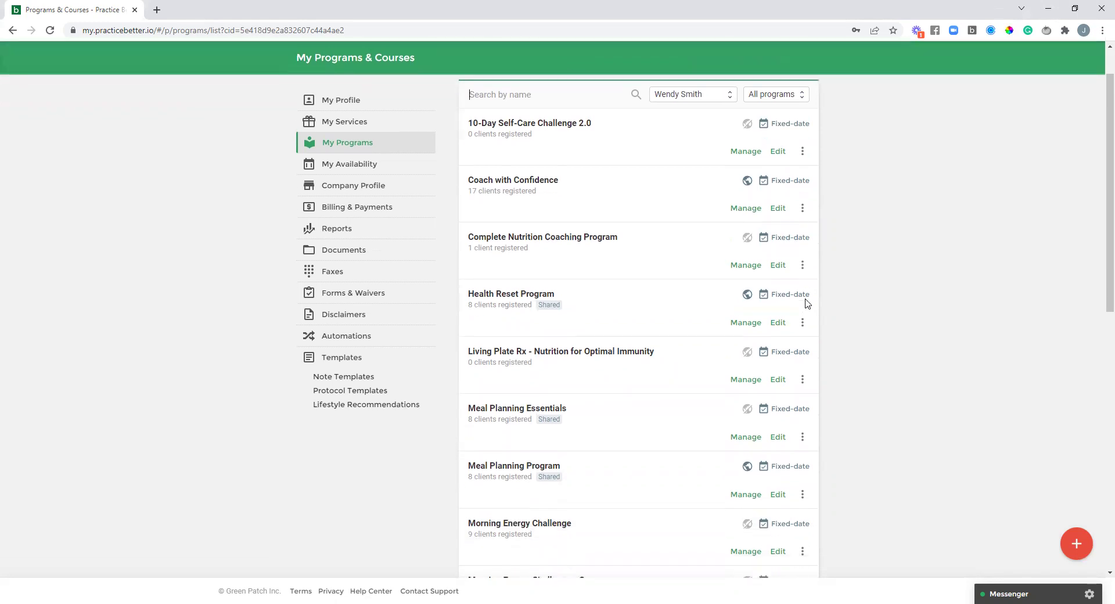
{"action": "scroll", "coordinate": [755, 317], "scroll_direction": "down", "scroll_amount": 1}
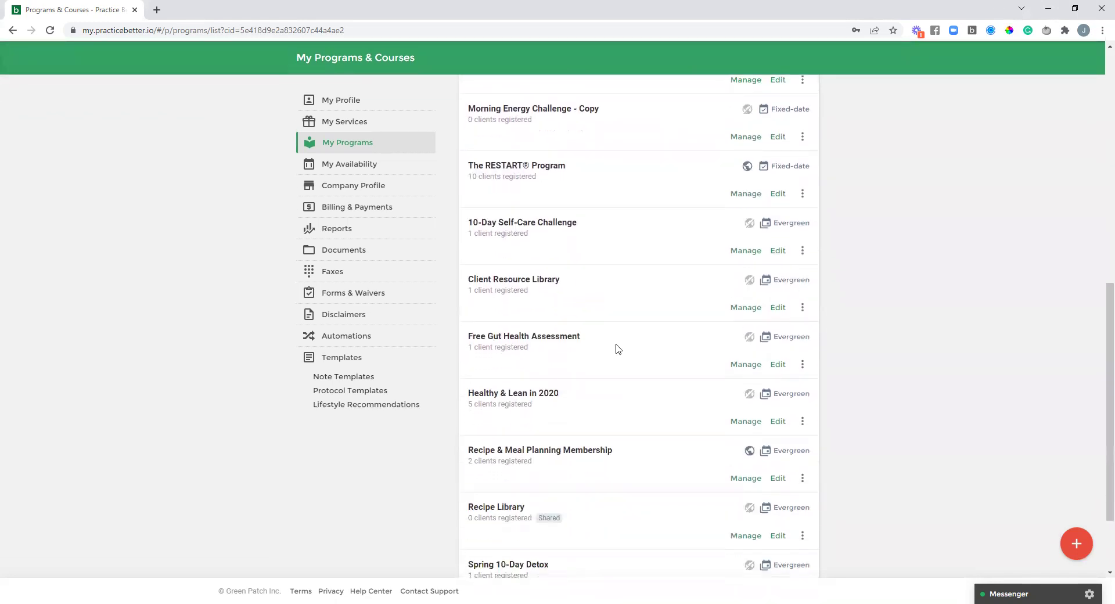
Open the Free Gut Health Assessment program overview and review its 1-month duration and 0.00 fee.
{"action": "left_click", "coordinate": [778, 365]}
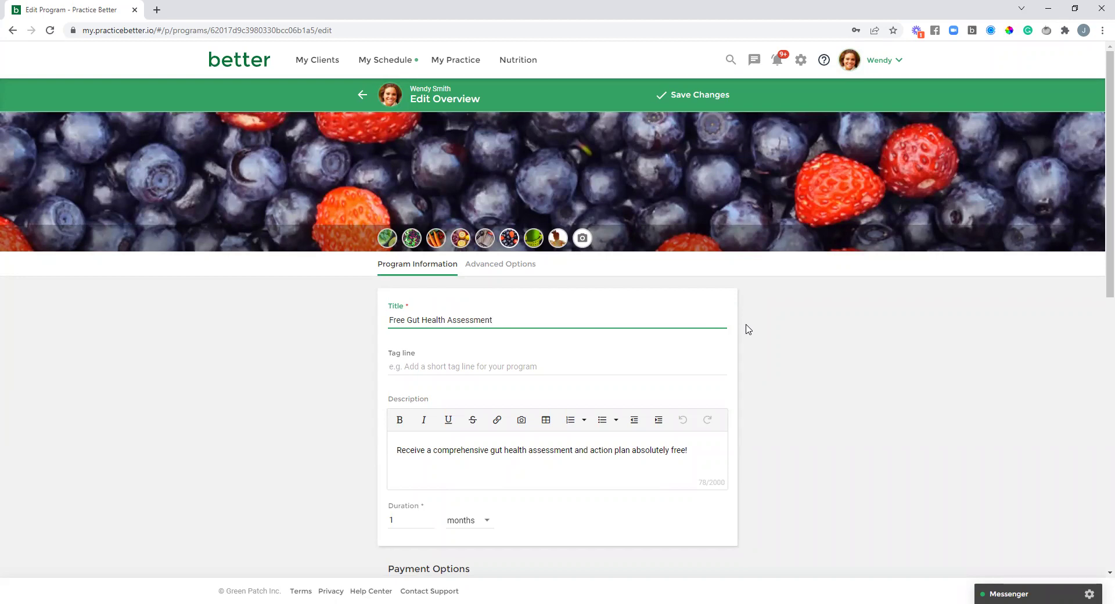
{"action": "scroll", "coordinate": [748, 329], "scroll_direction": "down", "scroll_amount": 2}
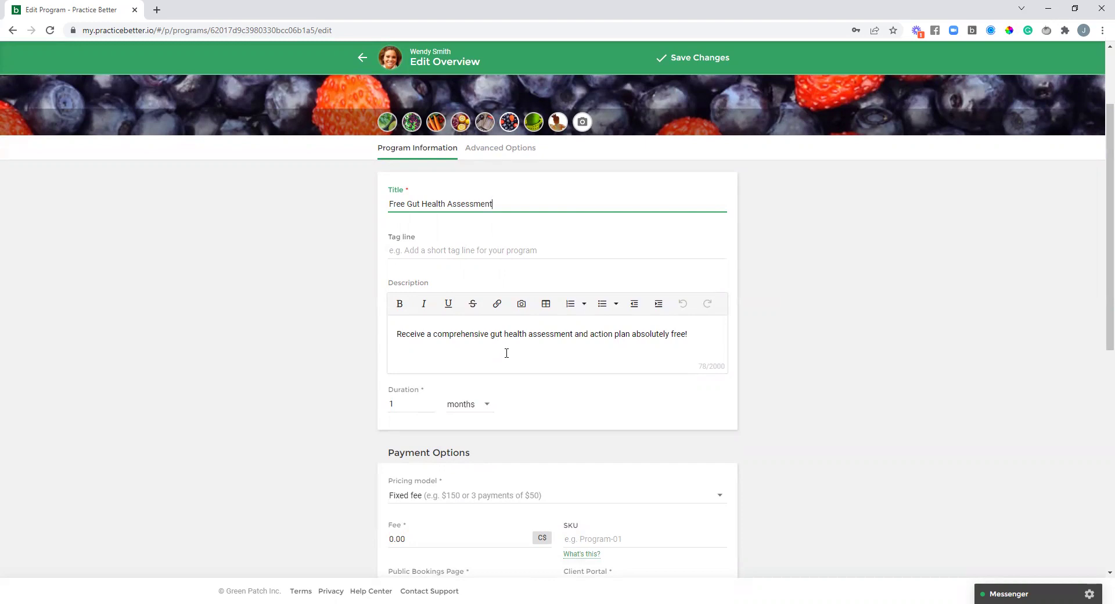
{"action": "scroll", "coordinate": [803, 356], "scroll_direction": "down", "scroll_amount": 2}
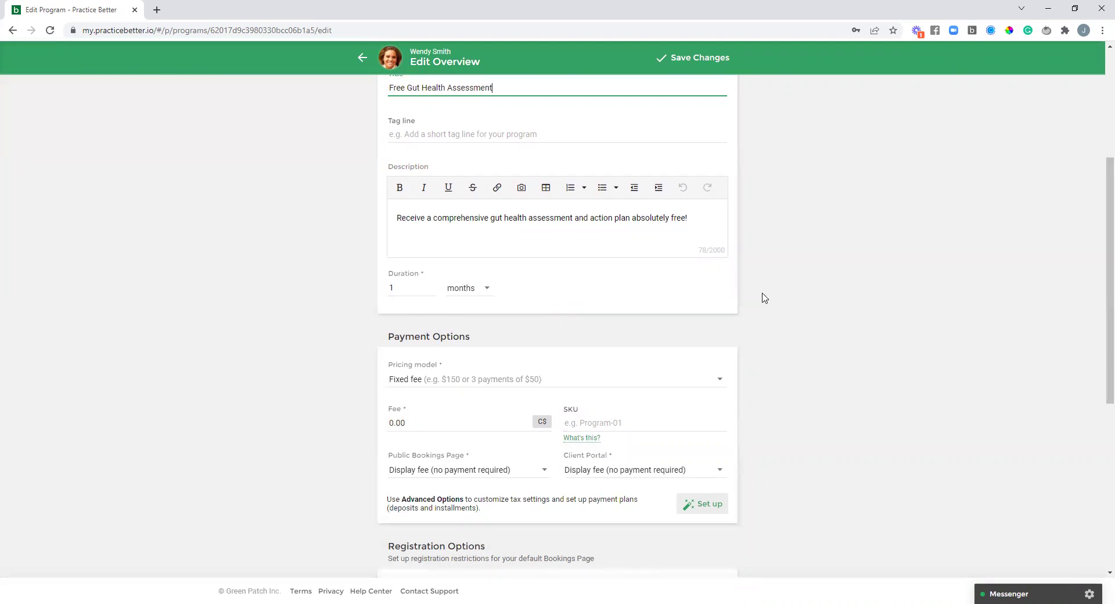
{"action": "scroll", "coordinate": [764, 298], "scroll_direction": "down", "scroll_amount": 2}
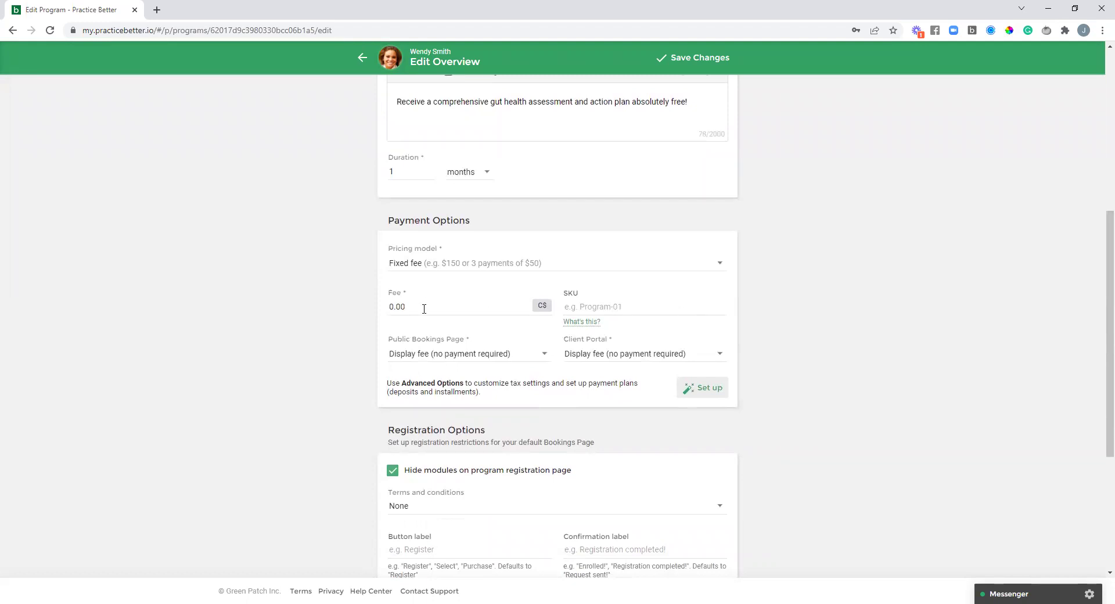
Check the Public Bookings Page fee display, leaving it as fee shown with no payment required.
{"action": "left_click", "coordinate": [467, 359]}
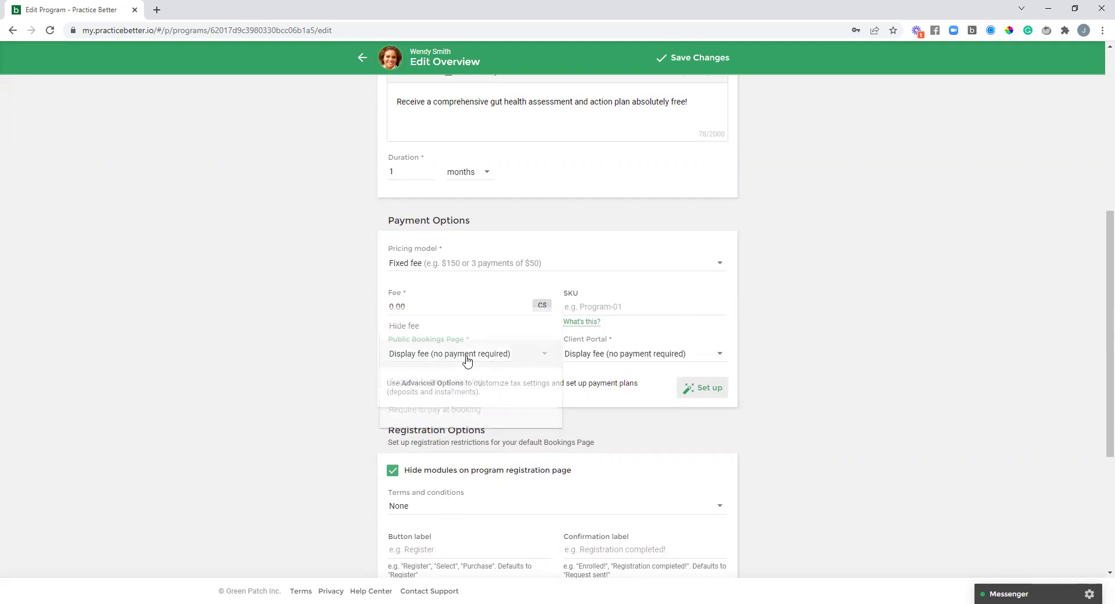
{"action": "left_click", "coordinate": [342, 331]}
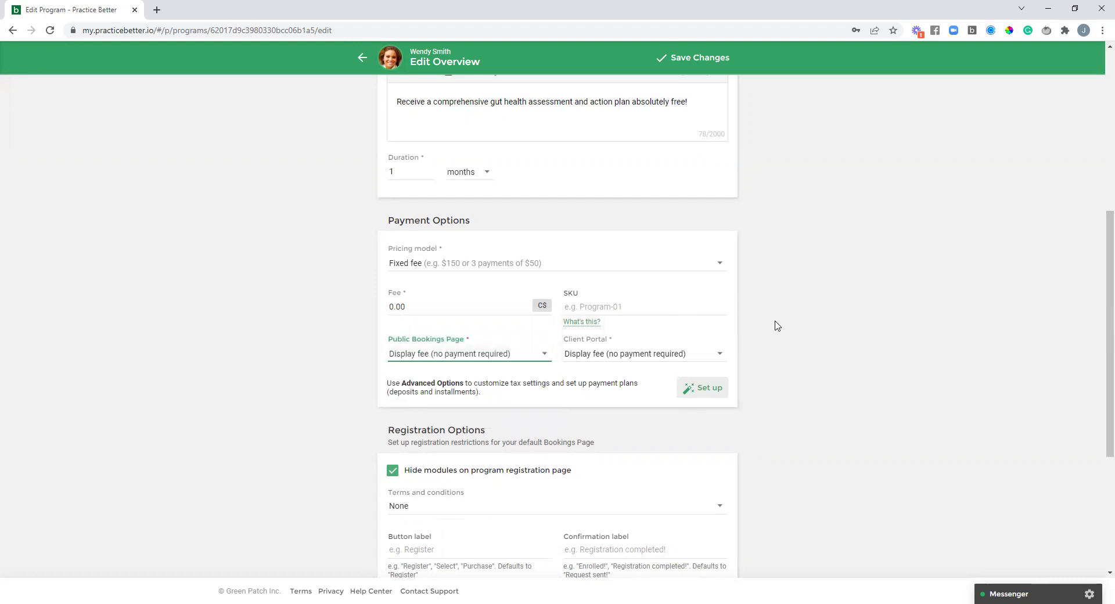
{"action": "scroll", "coordinate": [777, 325], "scroll_direction": "down", "scroll_amount": 3}
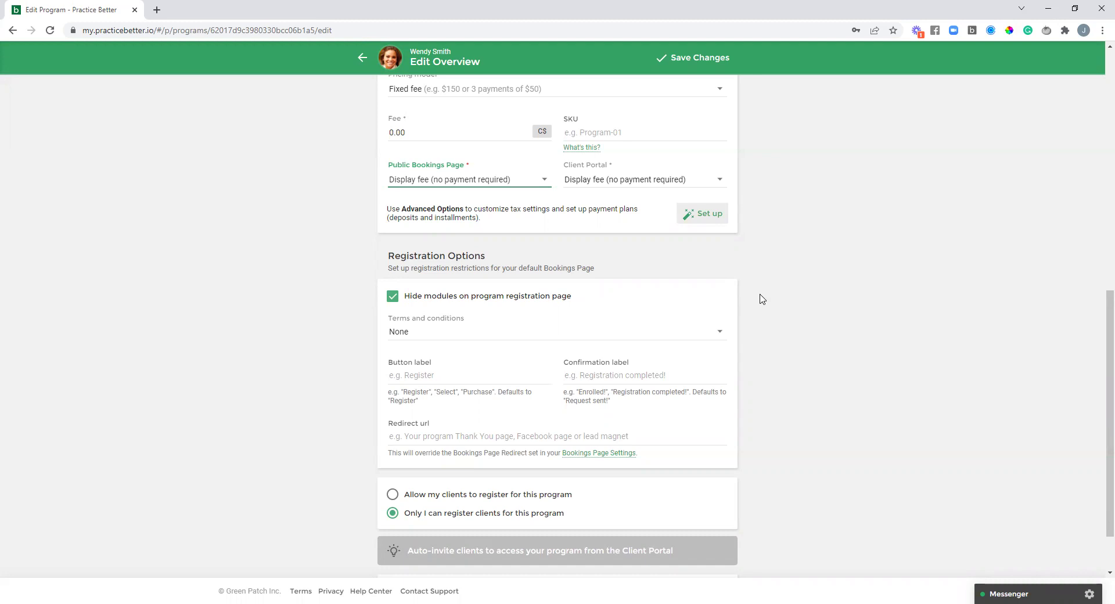
{"action": "scroll", "coordinate": [761, 299], "scroll_direction": "up", "scroll_amount": 10}
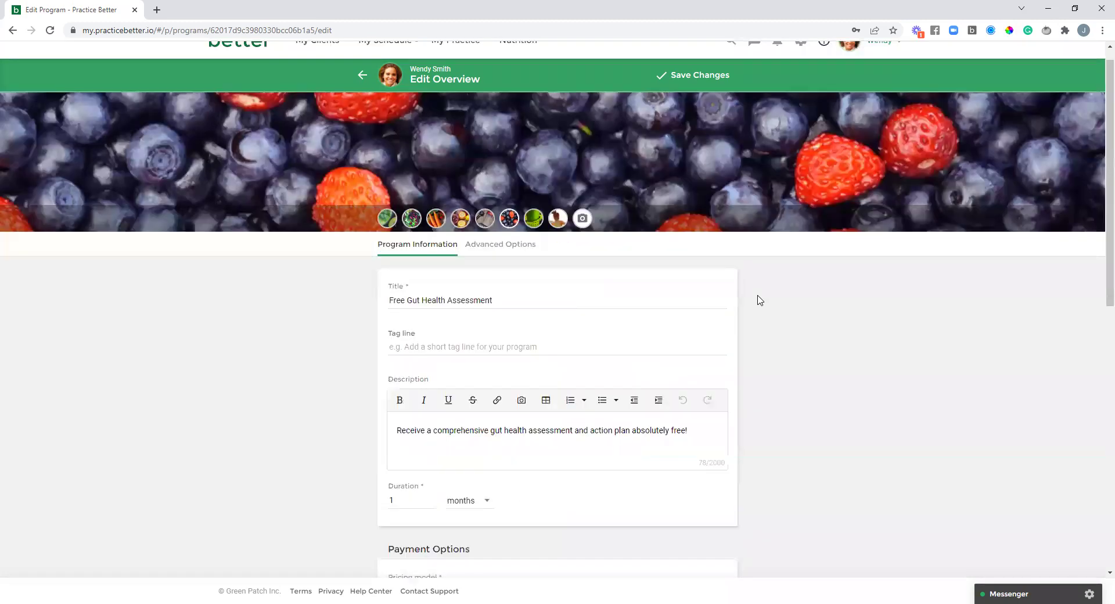
Save the program and open the 'Complete your Gut Health Assessment now!' module for editing.
{"action": "left_click", "coordinate": [705, 103]}
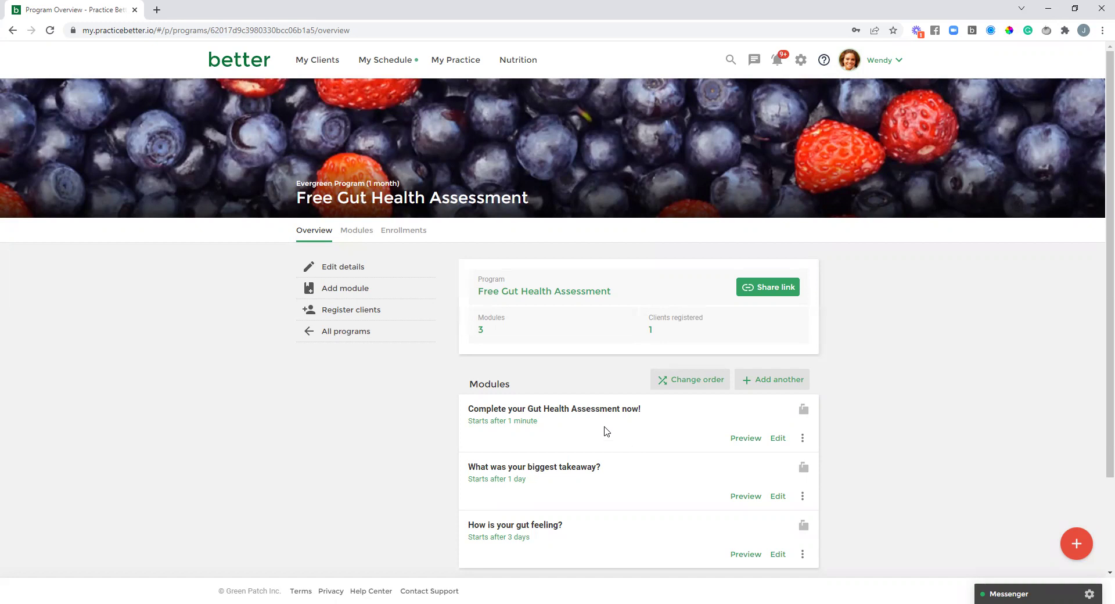
{"action": "left_click", "coordinate": [778, 439]}
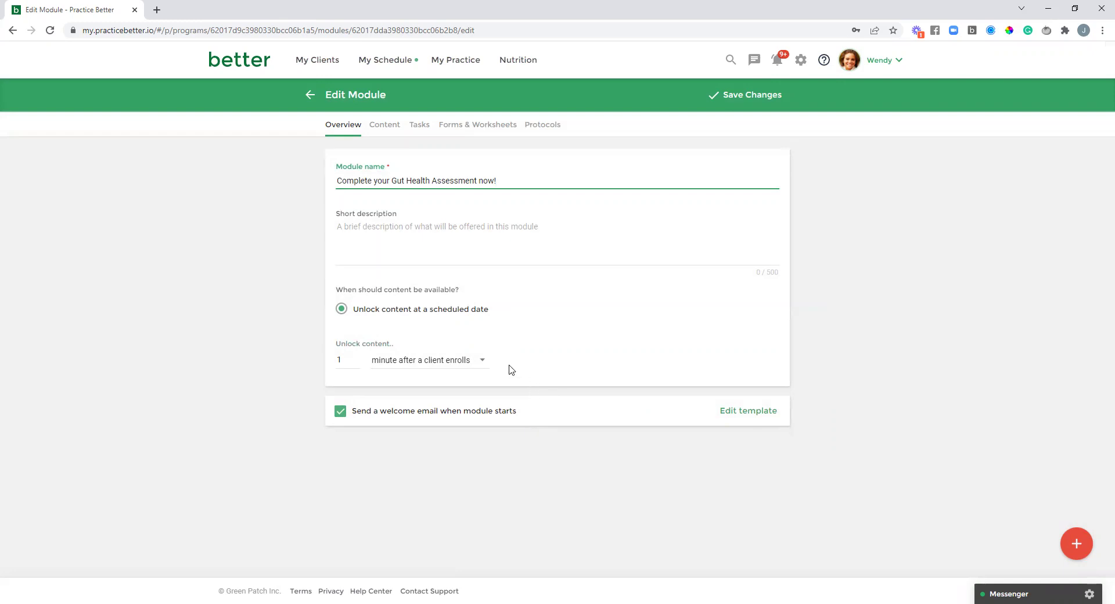
Review the module's 1-minute unlock delay and open its welcome email template.
{"action": "left_click", "coordinate": [347, 359]}
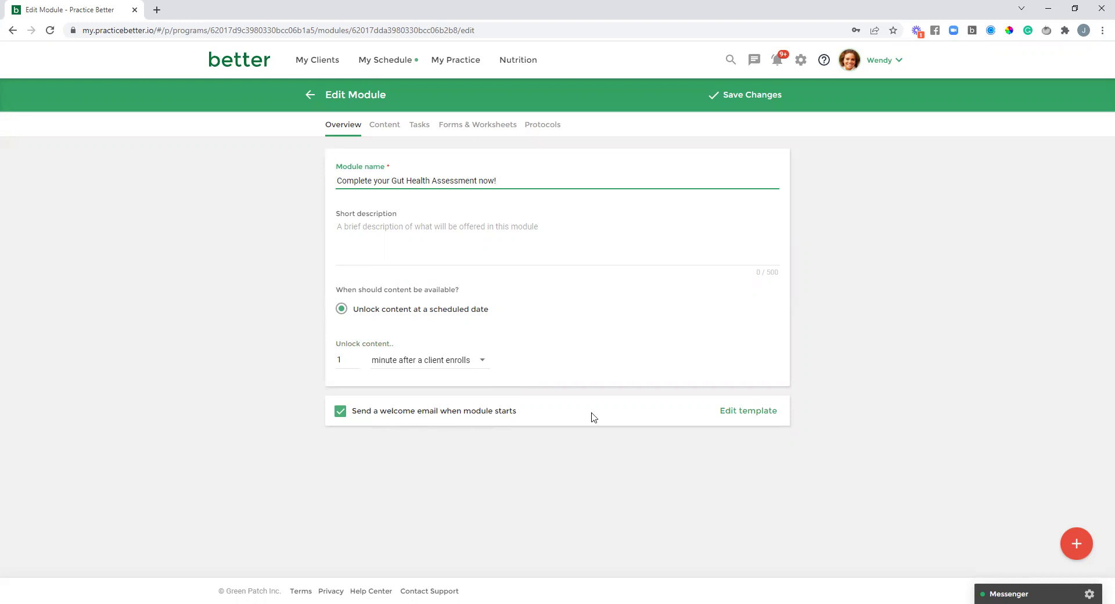
{"action": "left_click", "coordinate": [745, 416]}
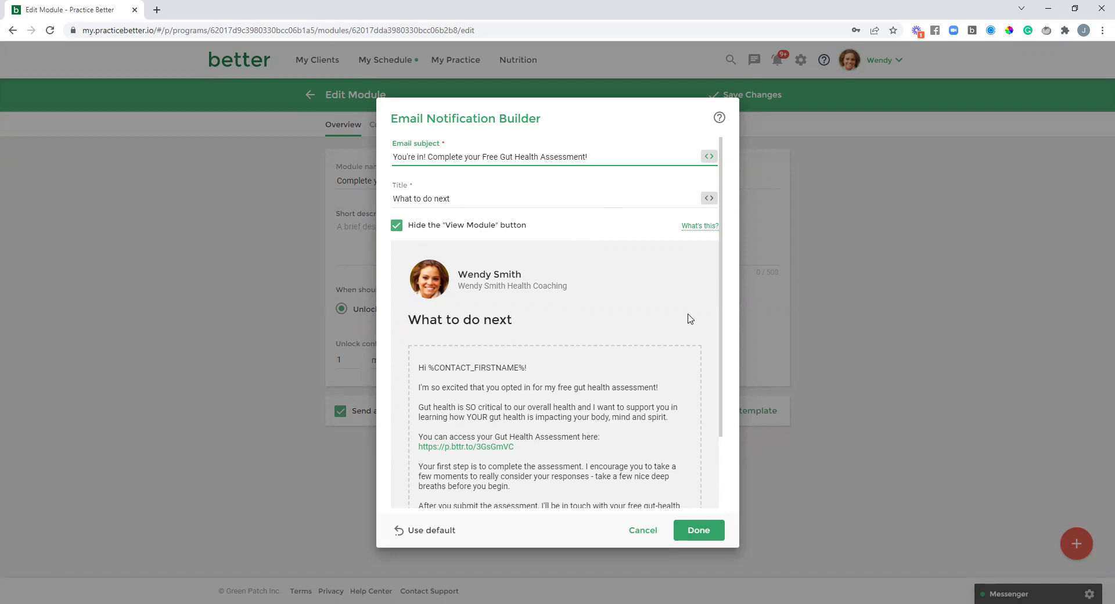
Review the welcome email body from the greeting down to the 'In health' sign-off.
{"action": "scroll", "coordinate": [690, 319], "scroll_direction": "down", "scroll_amount": 2}
{"action": "scroll", "coordinate": [535, 469], "scroll_direction": "up", "scroll_amount": 2}
{"action": "scroll", "coordinate": [669, 281], "scroll_direction": "down", "scroll_amount": 2}
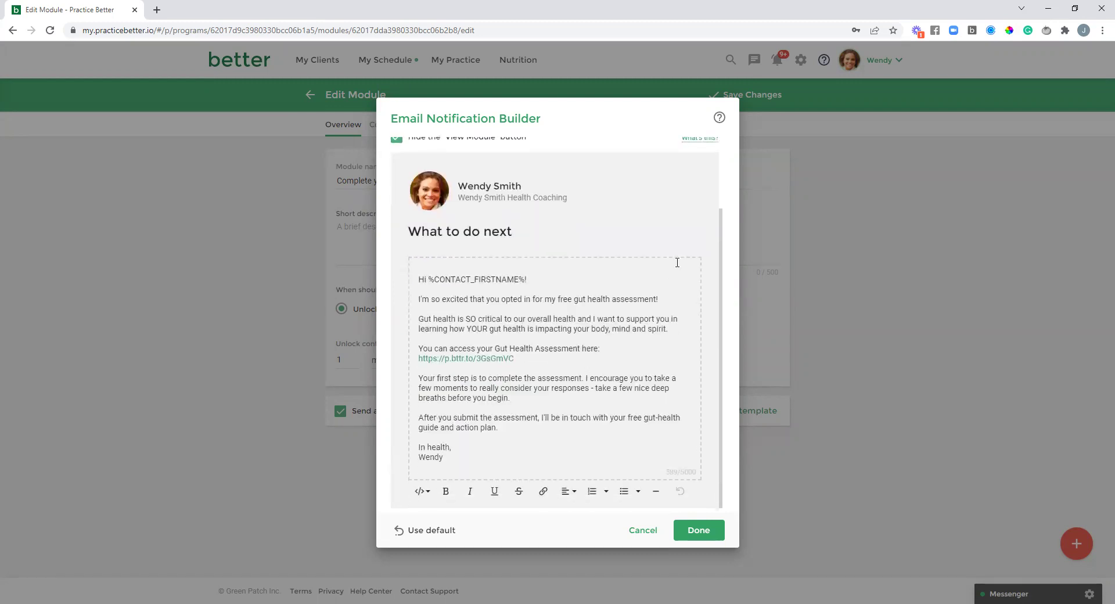
{"action": "left_click_drag", "start_coordinate": [451, 462], "coordinate": [533, 274]}
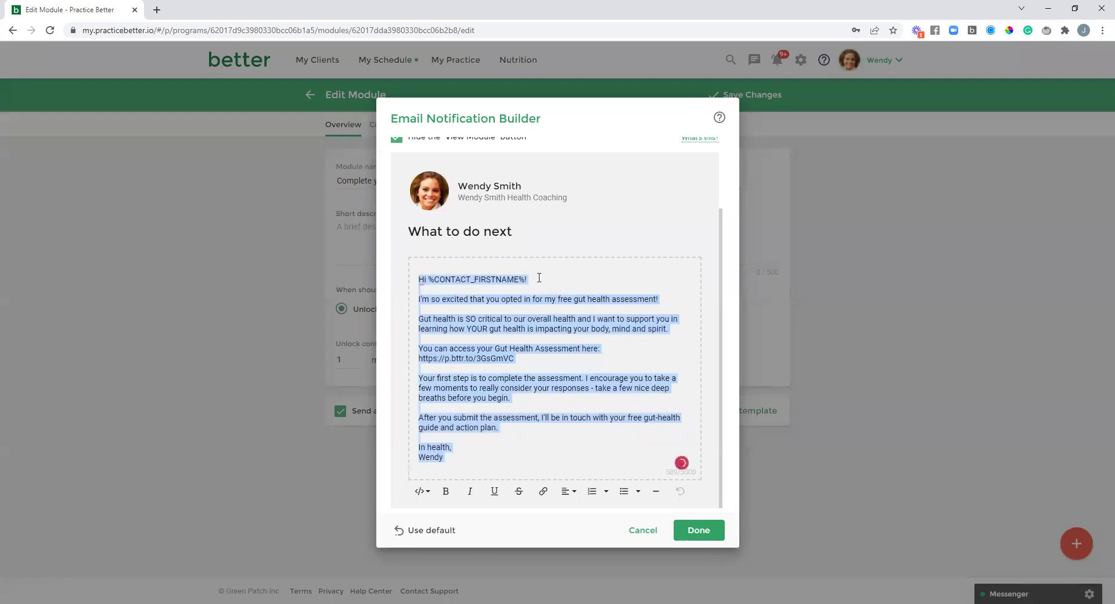
{"action": "left_click", "coordinate": [539, 278]}
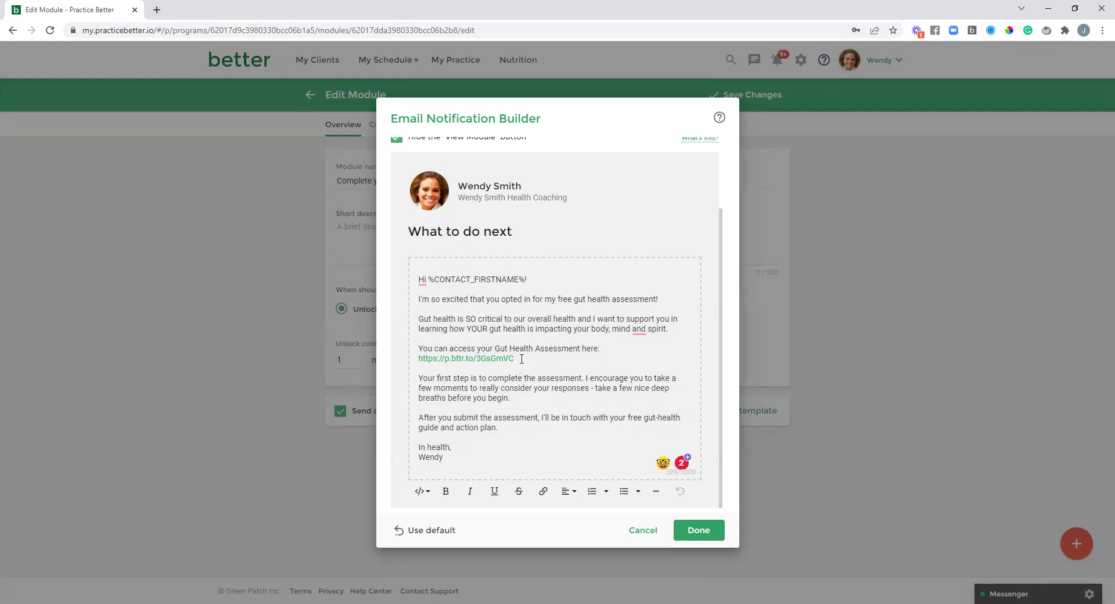
{"action": "left_click_drag", "start_coordinate": [519, 359], "coordinate": [416, 359]}
{"action": "left_click", "coordinate": [553, 361]}
{"action": "left_click", "coordinate": [520, 360]}
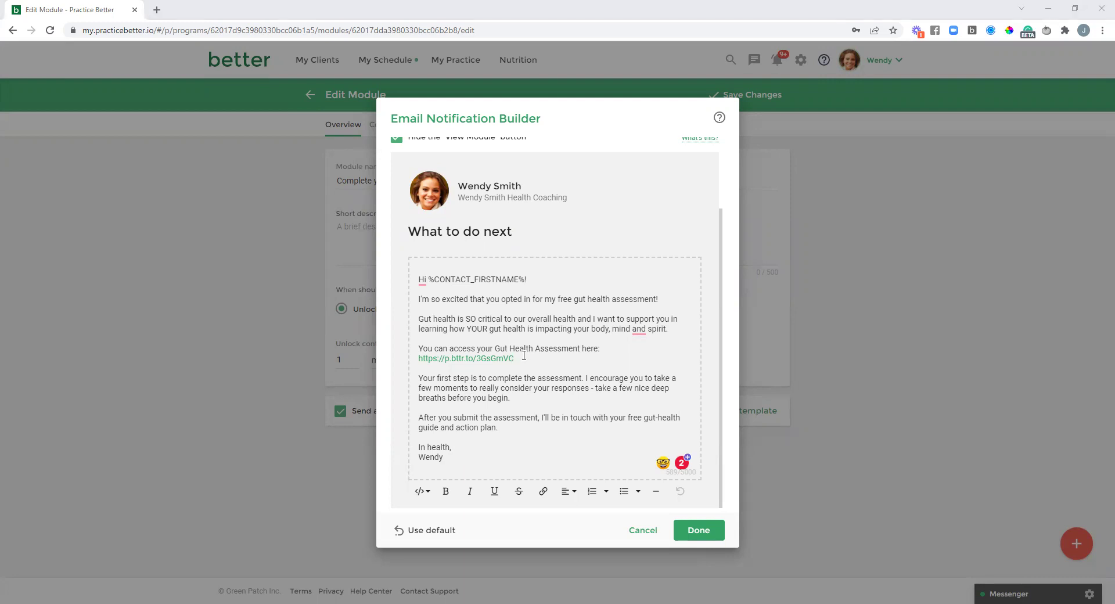
Confirm the welcome email and check the module's text content containing the assessment link.
{"action": "left_click", "coordinate": [699, 528]}
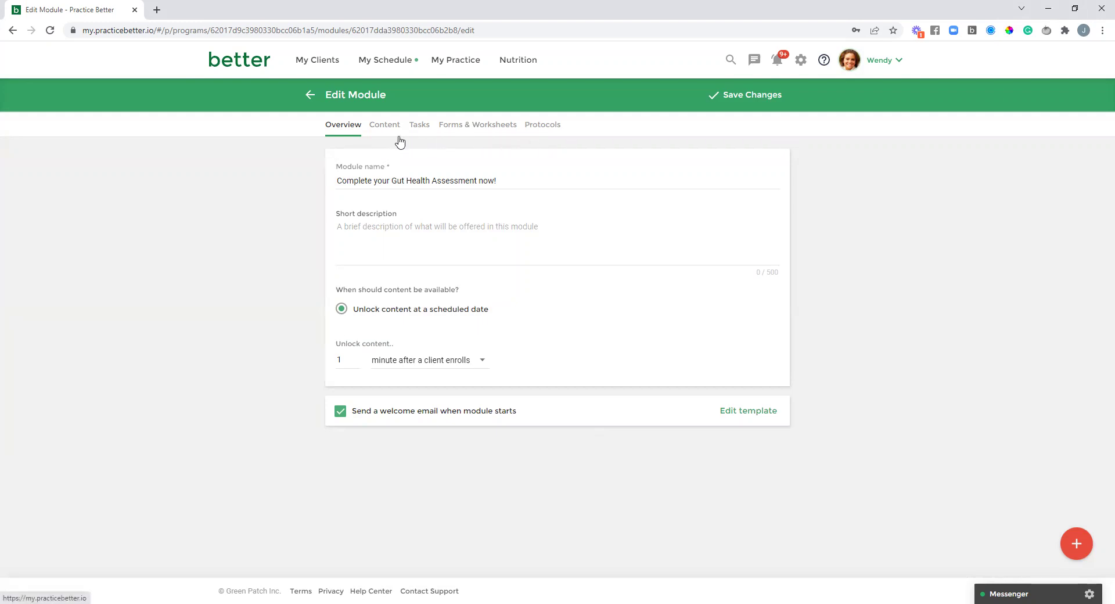
{"action": "left_click", "coordinate": [390, 132]}
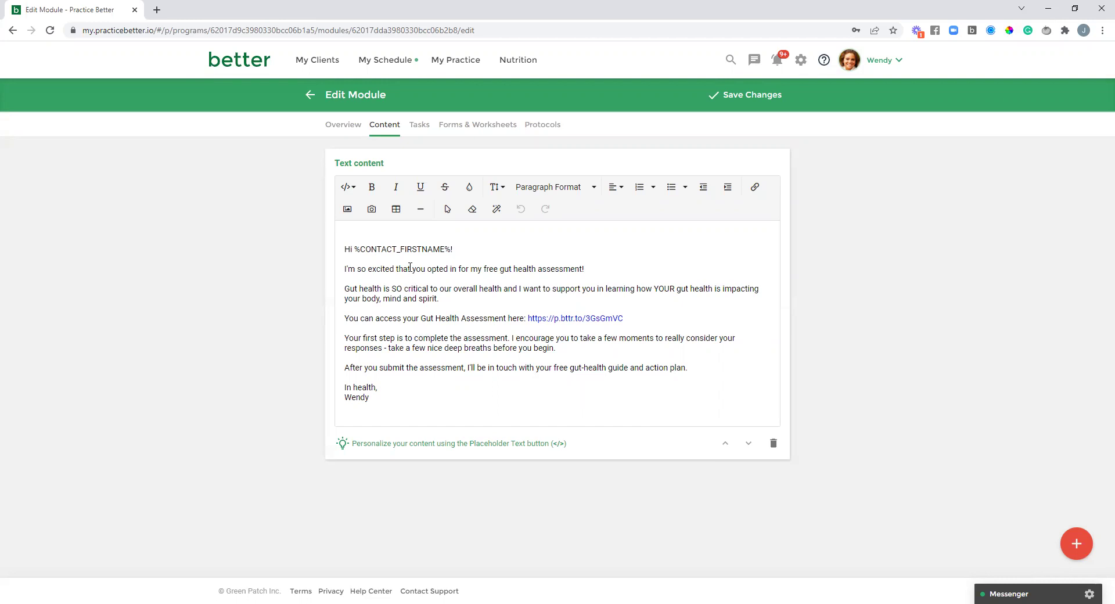
{"action": "left_click", "coordinate": [337, 124]}
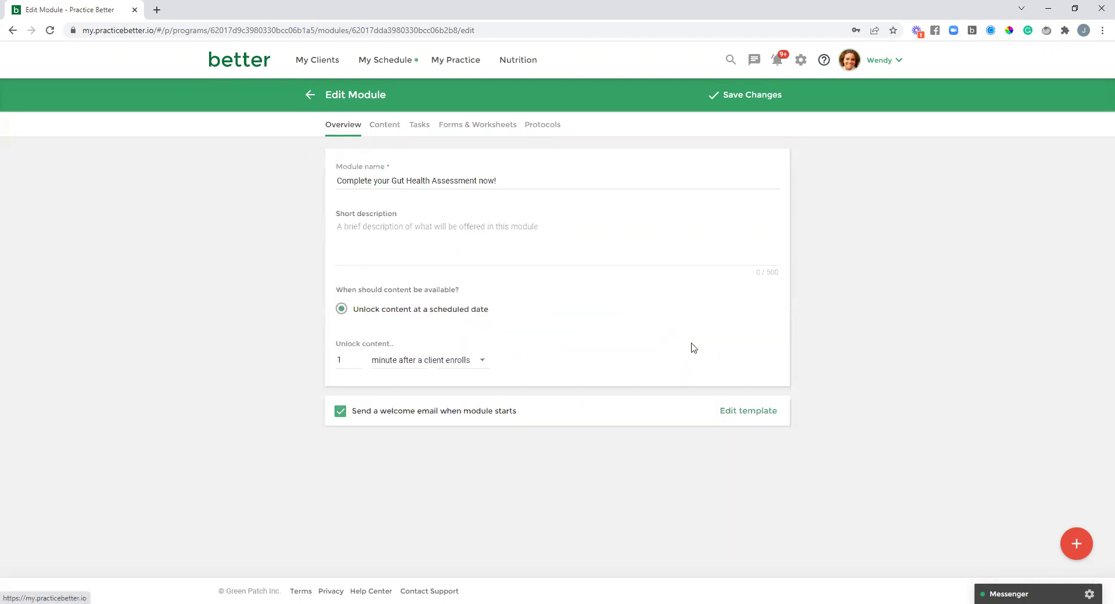
{"action": "left_click", "coordinate": [740, 412]}
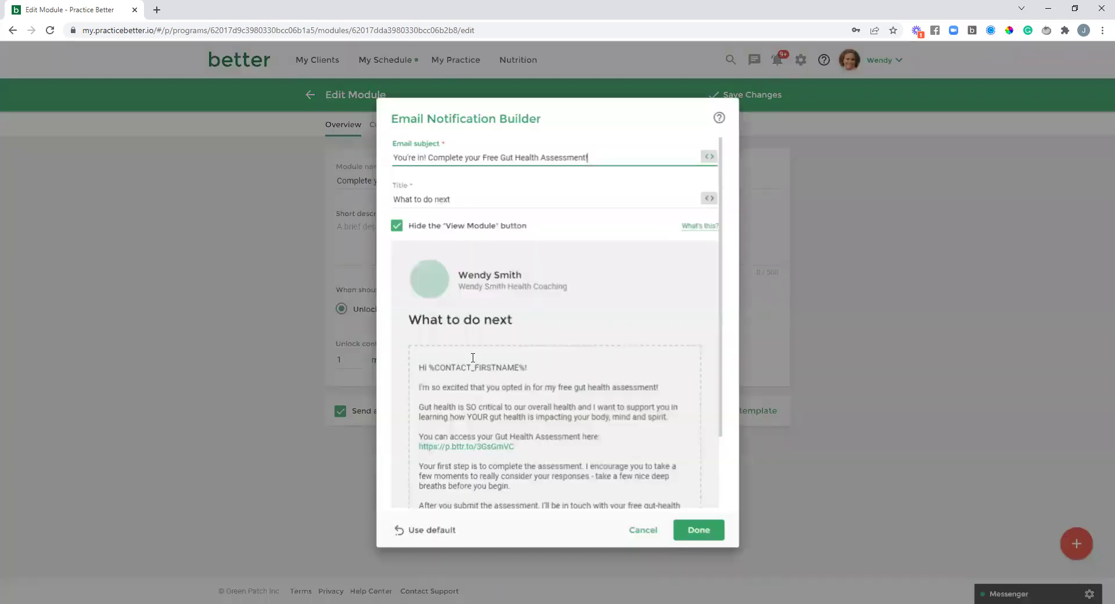
{"action": "left_click", "coordinate": [703, 530]}
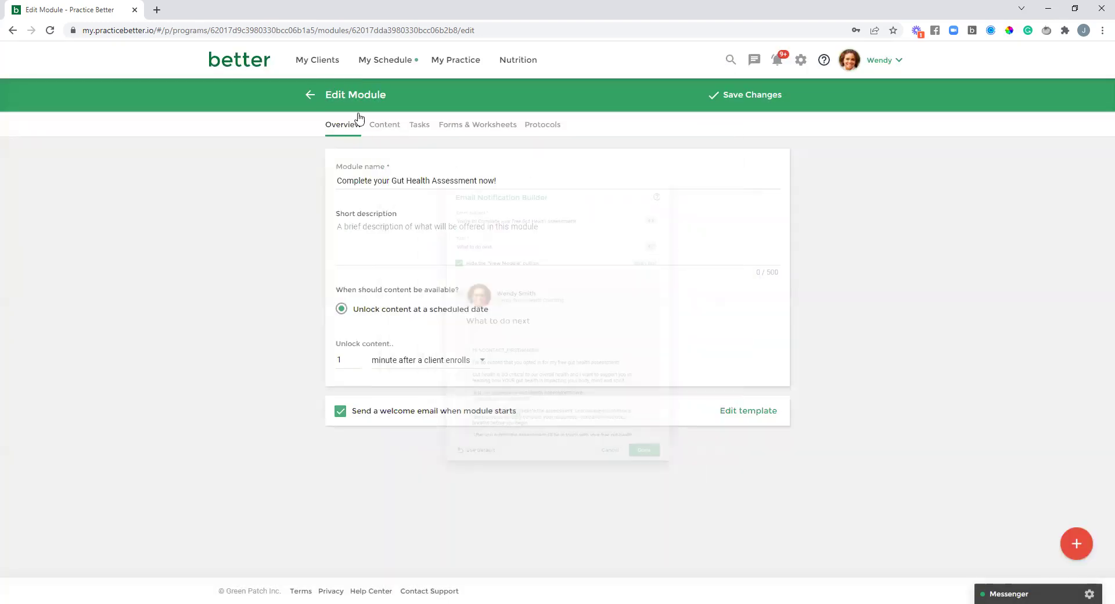
{"action": "left_click", "coordinate": [383, 126]}
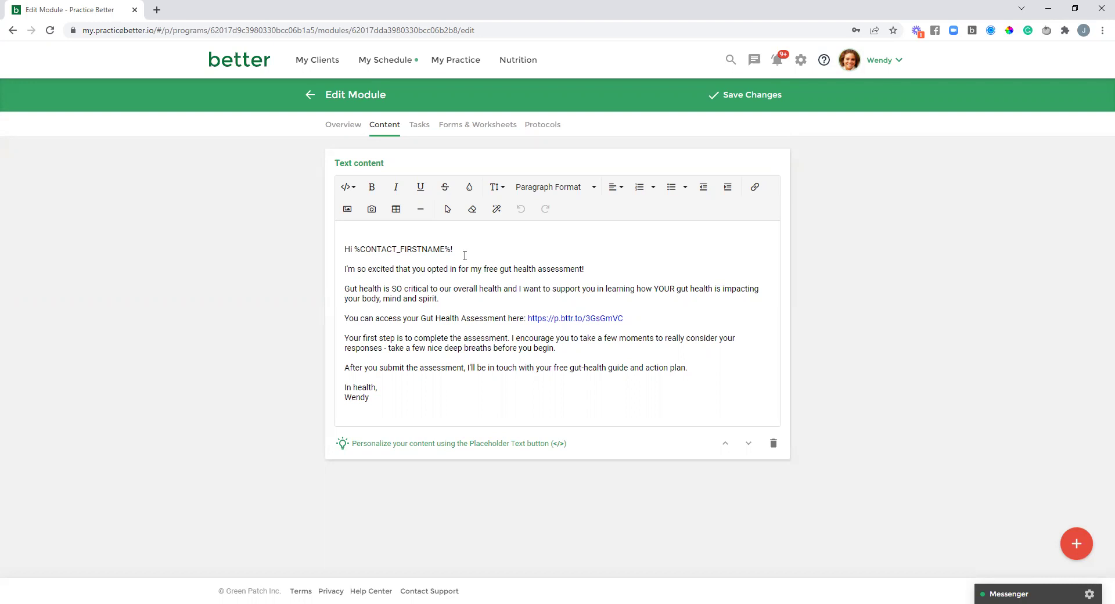
Save the first module and return to the overview's three modules (1 minute, 1 day, 3 days).
{"action": "left_click", "coordinate": [743, 97]}
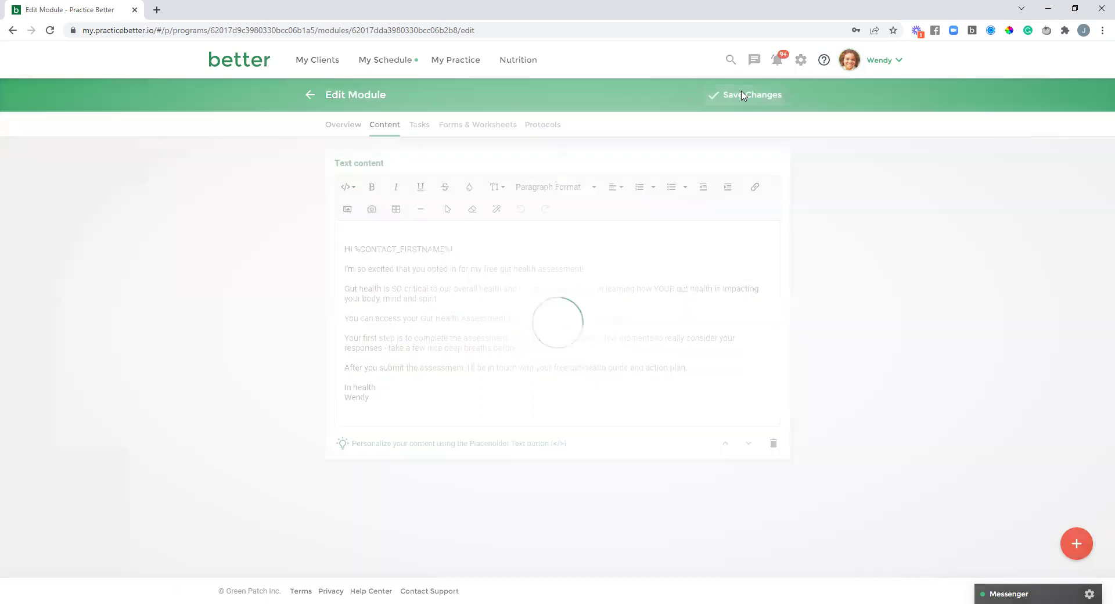
{"action": "left_click", "coordinate": [311, 95]}
{"action": "scroll", "coordinate": [865, 324], "scroll_direction": "down", "scroll_amount": 2}
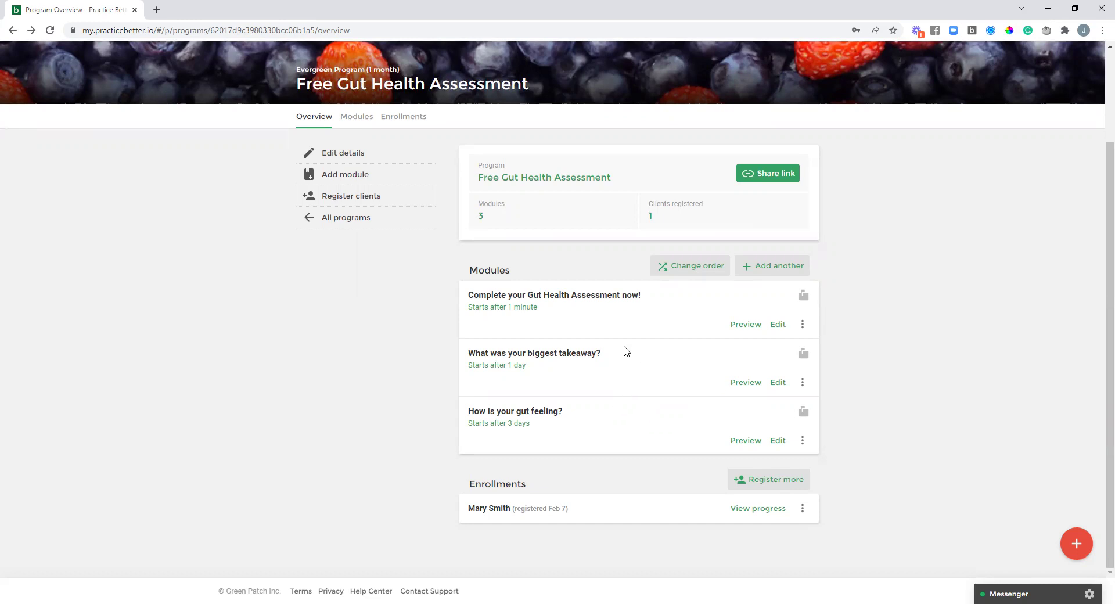
Open the 'What was your biggest takeaway?' module and keep it unlocking 1 day after enrollment.
{"action": "left_click", "coordinate": [775, 383]}
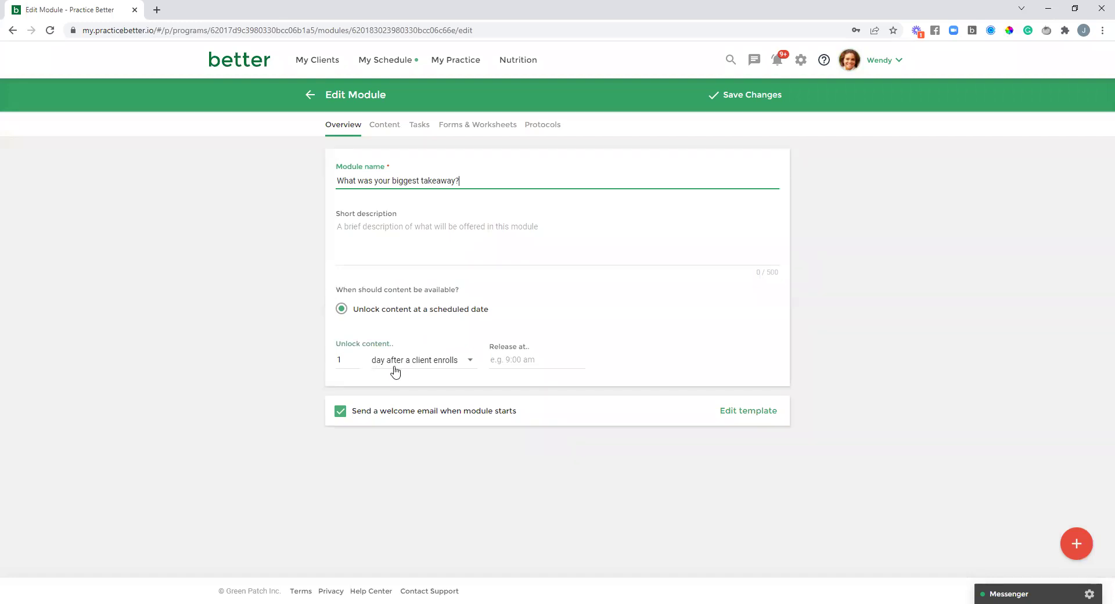
{"action": "left_click", "coordinate": [355, 359]}
{"action": "left_click", "coordinate": [462, 363]}
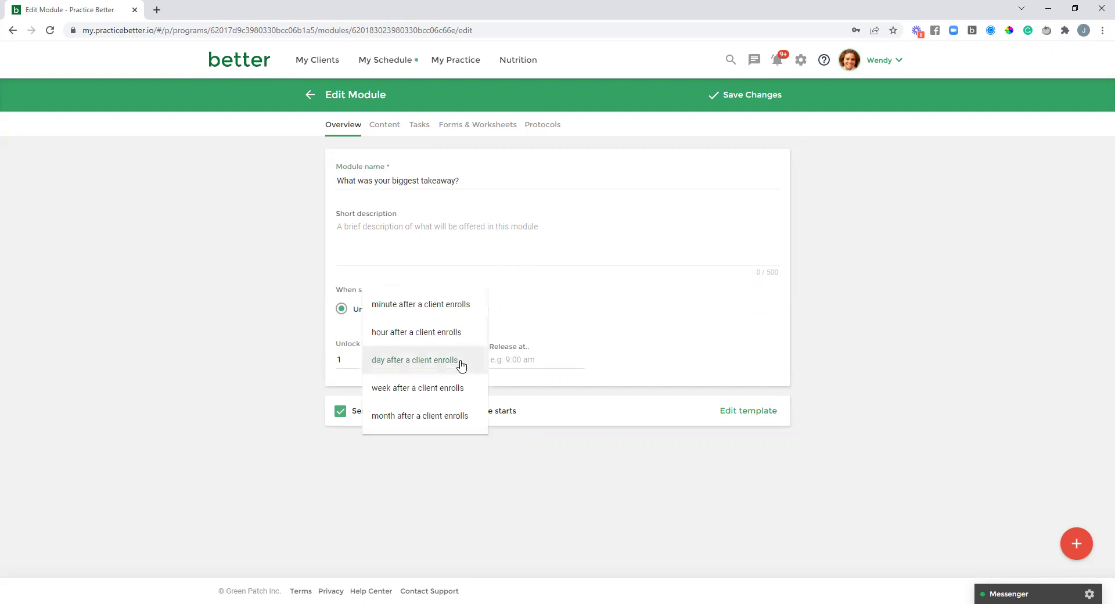
{"action": "left_click", "coordinate": [507, 382]}
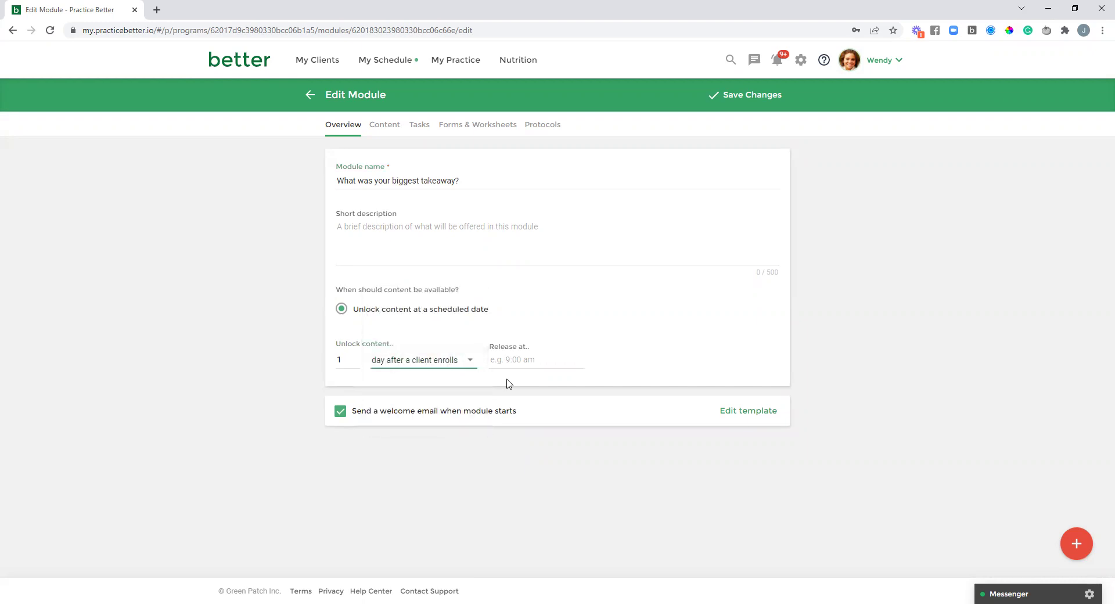
{"action": "left_click", "coordinate": [499, 380]}
Confirm the module's follow-up email template and save the second module.
{"action": "left_click", "coordinate": [748, 414]}
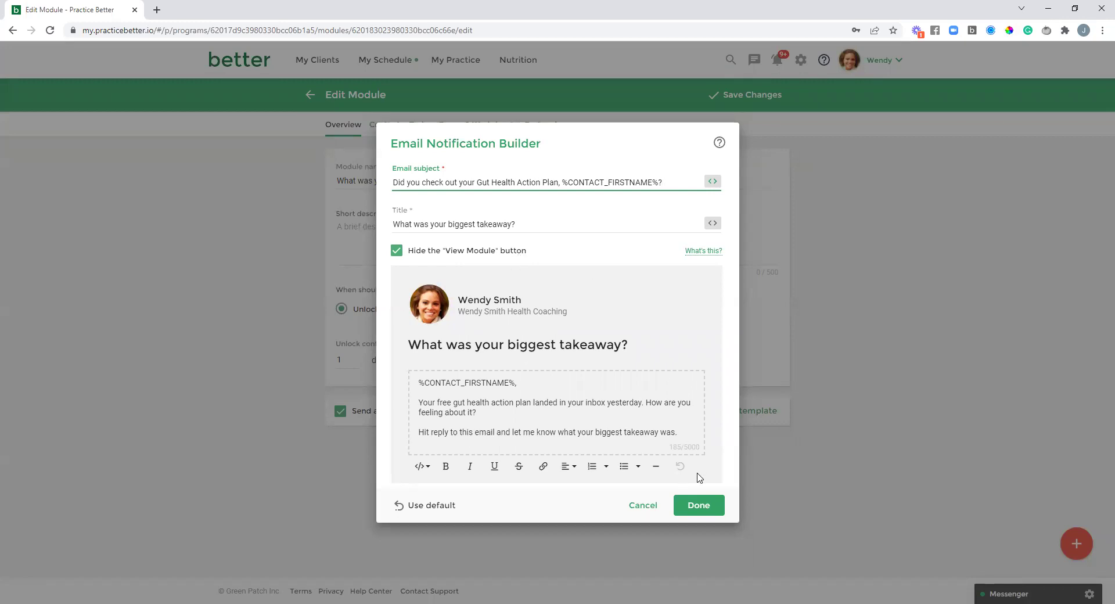
{"action": "left_click", "coordinate": [697, 507]}
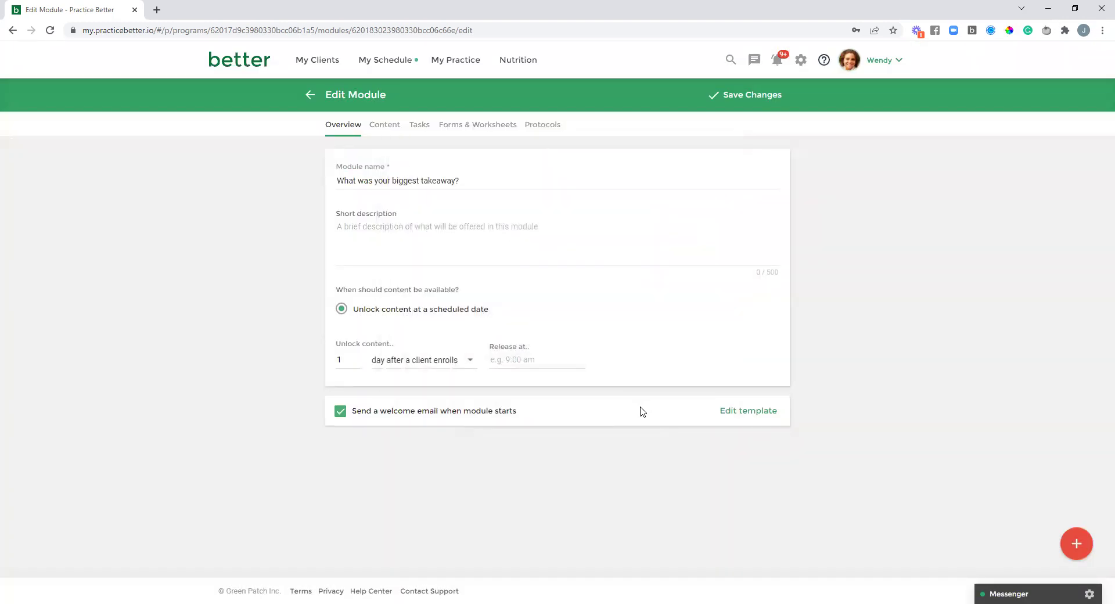
{"action": "left_click", "coordinate": [761, 100]}
Return to the Free Gut Health Assessment overview and review its three modules' 1-minute, 1-day and 3-day start times.
{"action": "left_click", "coordinate": [310, 95]}
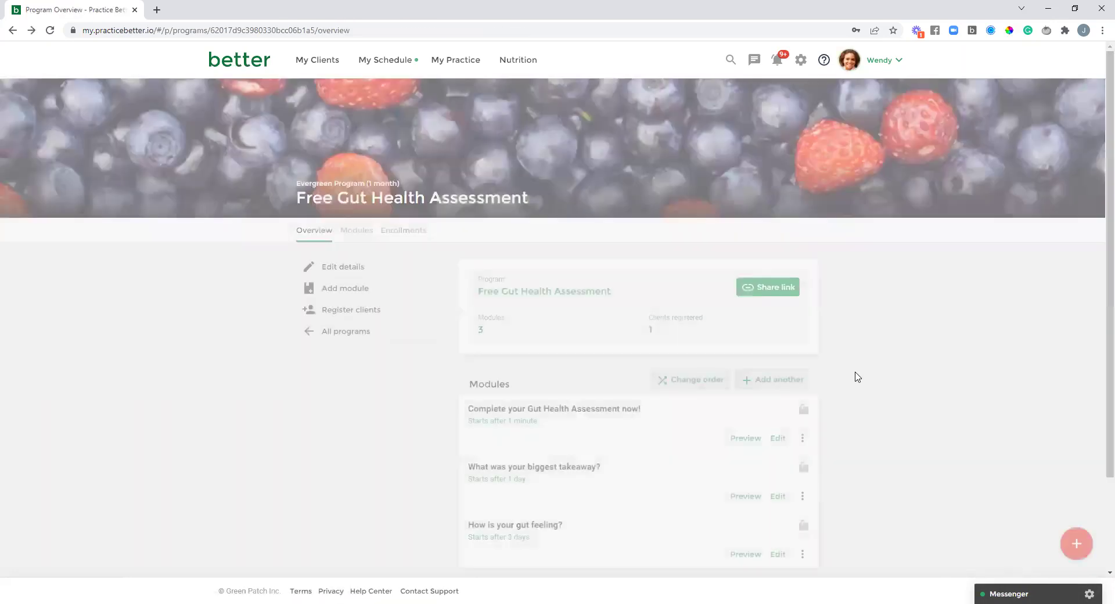
{"action": "scroll", "coordinate": [629, 370], "scroll_direction": "down", "scroll_amount": 1}
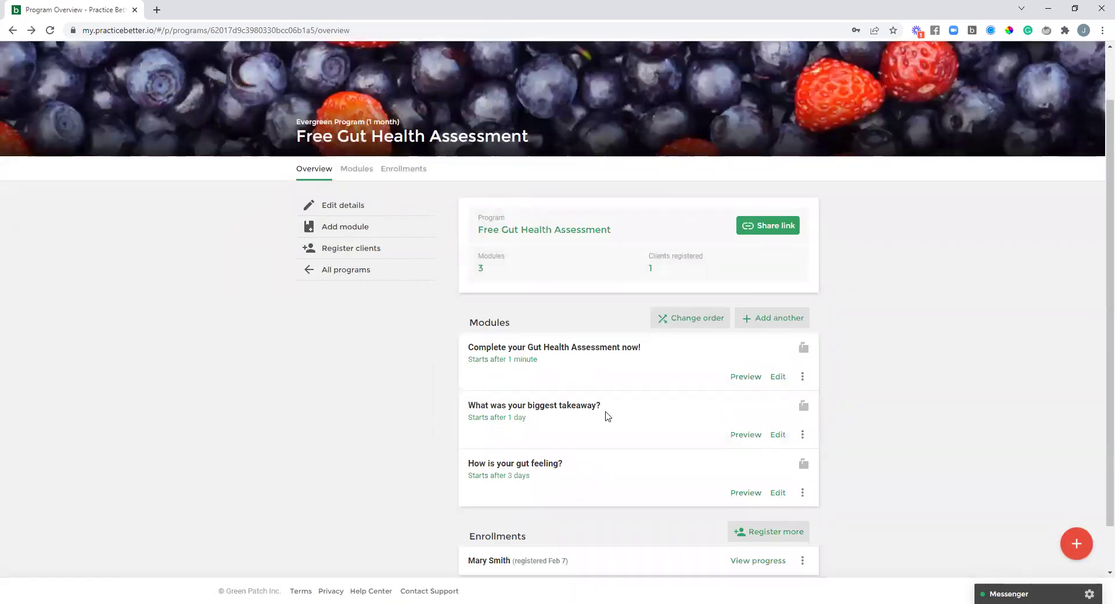
{"action": "scroll", "coordinate": [598, 407], "scroll_direction": "down", "scroll_amount": 1}
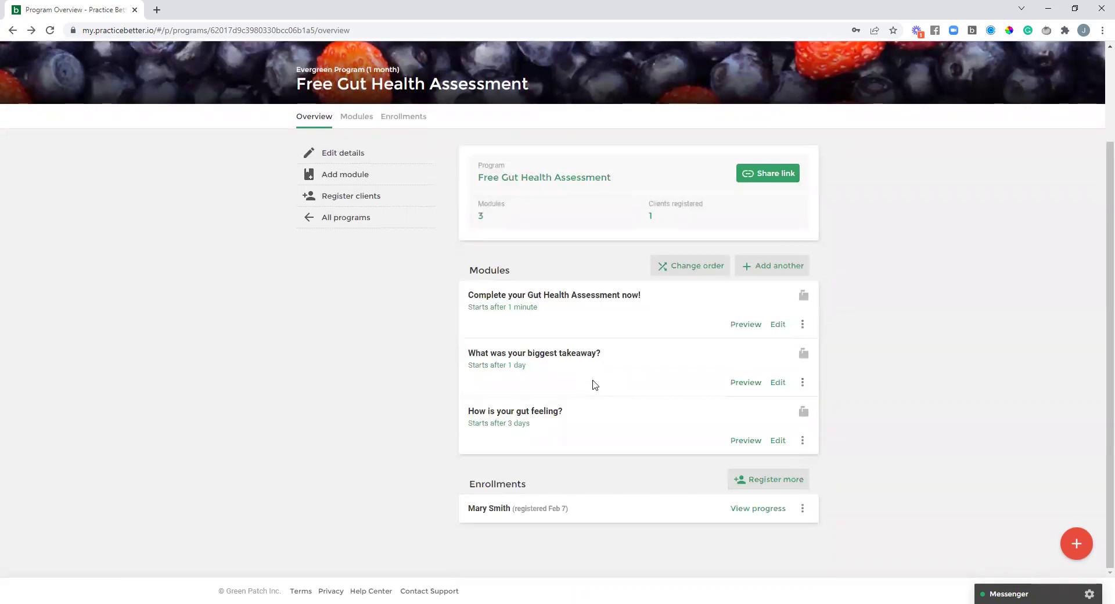